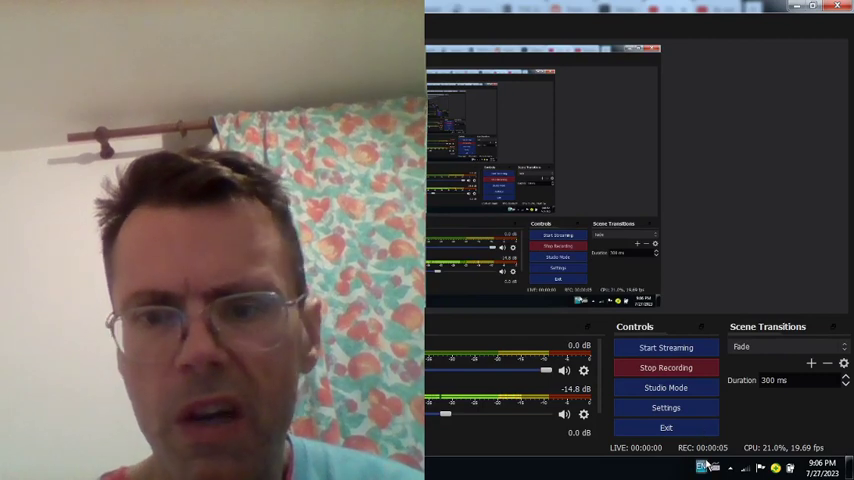
Open the tray network flyout to show NETGEAR connected with its signal bars.
left_click(745, 467)
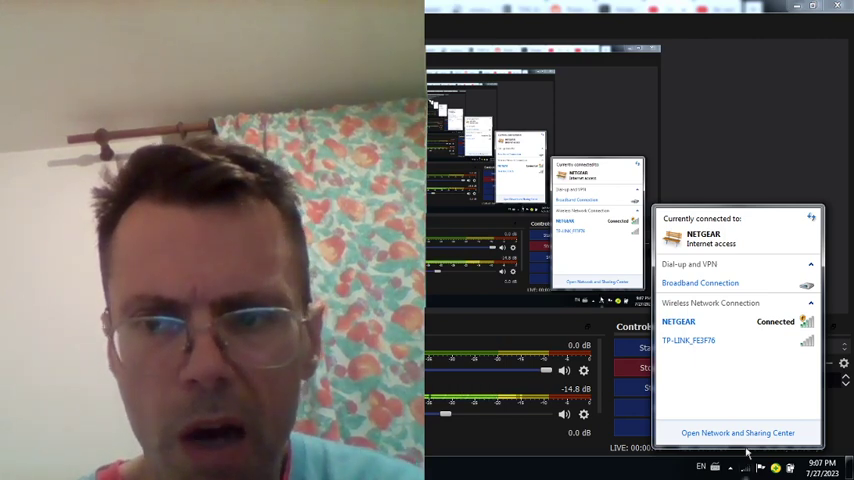
Reshow the NETGEAR network flyout with its signal bars, then close it.
left_click(745, 468)
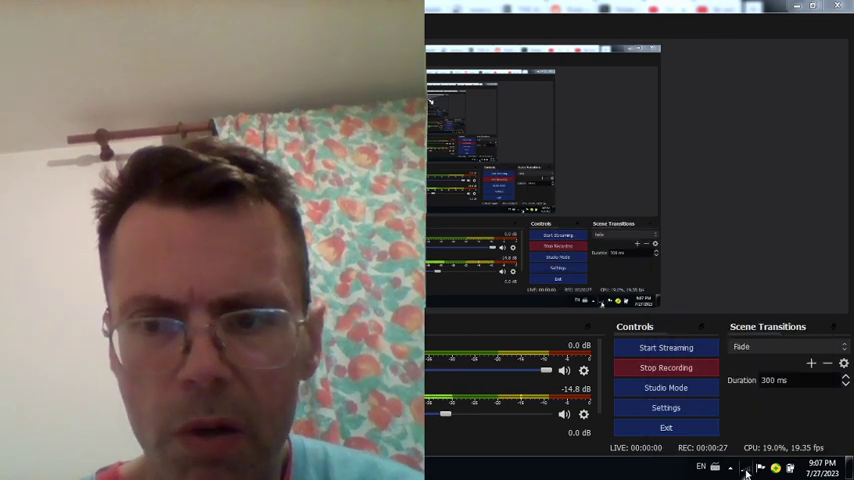
left_click(745, 468)
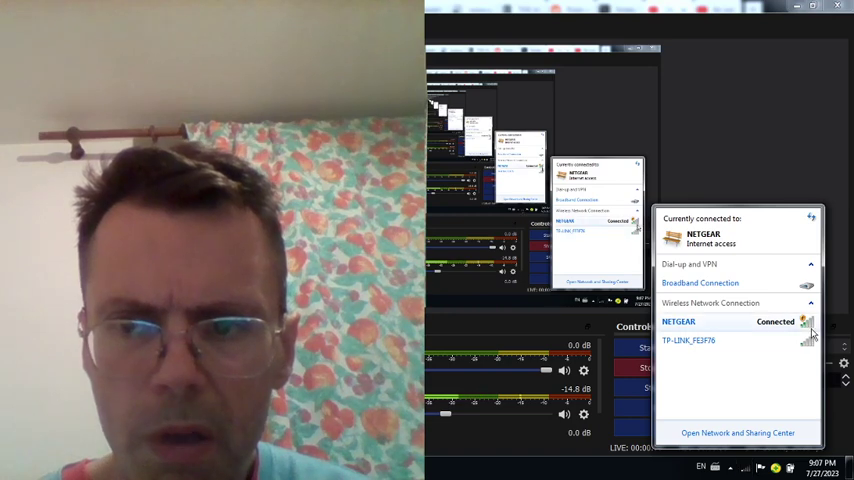
left_click(744, 472)
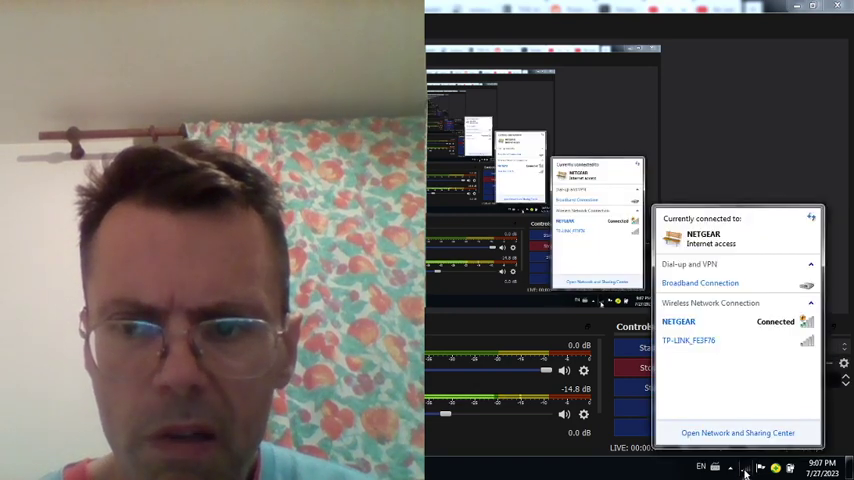
left_click(744, 472)
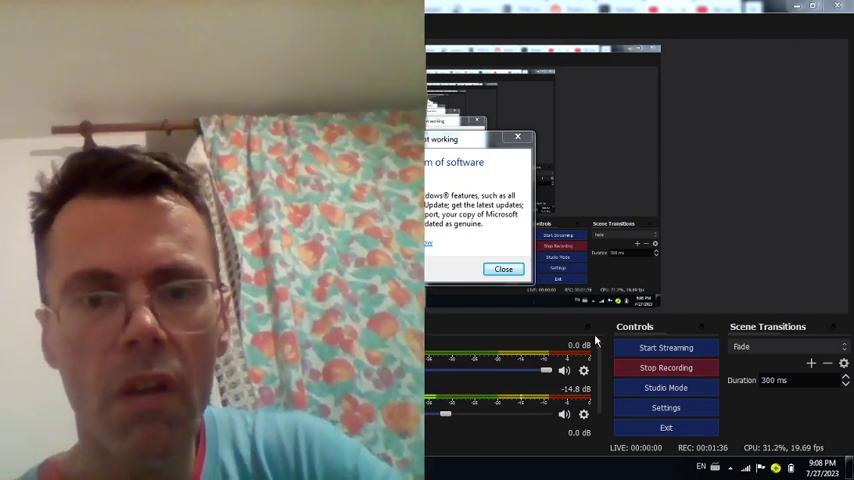
Drag the Windows genuine-software warning into view and close it.
left_click_drag(421, 146, 543, 114)
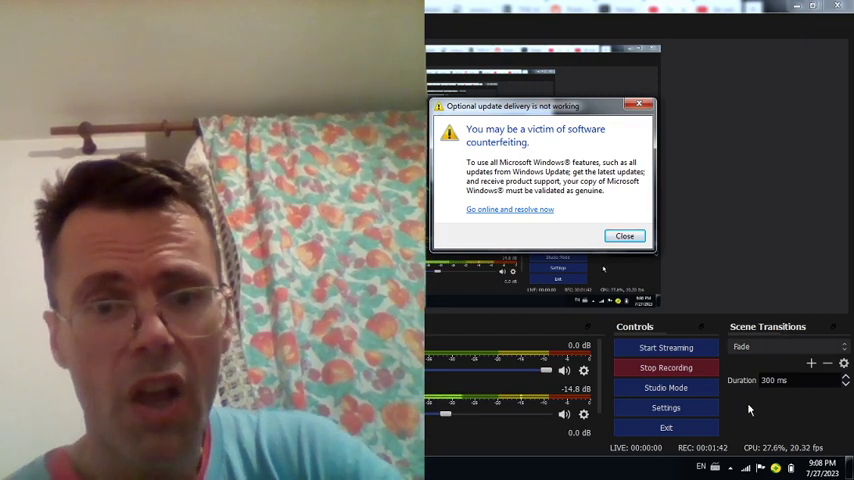
left_click(630, 238)
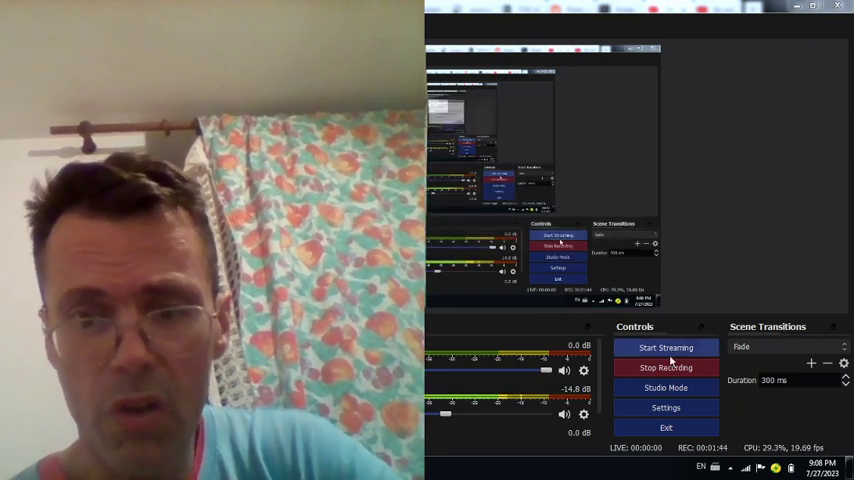
Reopen the tray network flyout showing NETGEAR connected and TP-LINK available.
left_click(746, 468)
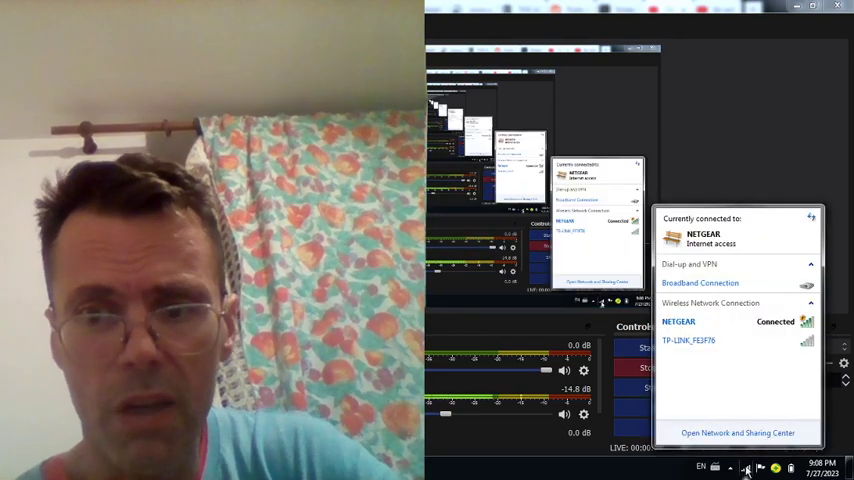